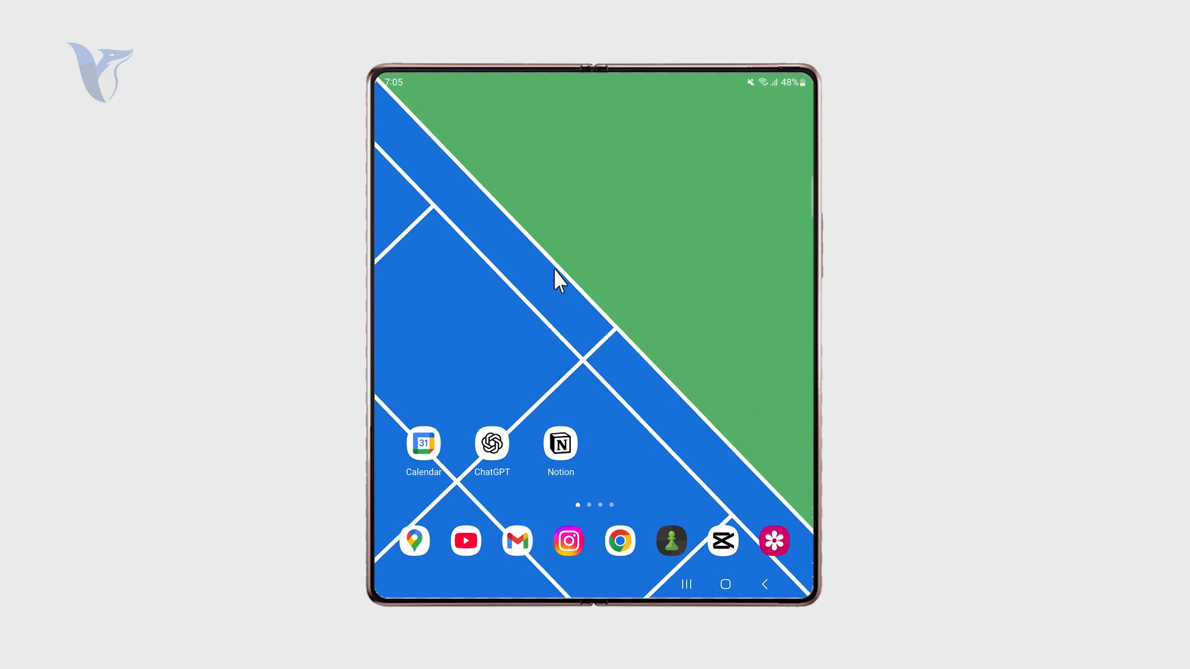
Swipe up on the home screen to reveal the app drawer
left_click_drag(558, 316, 559, 277)
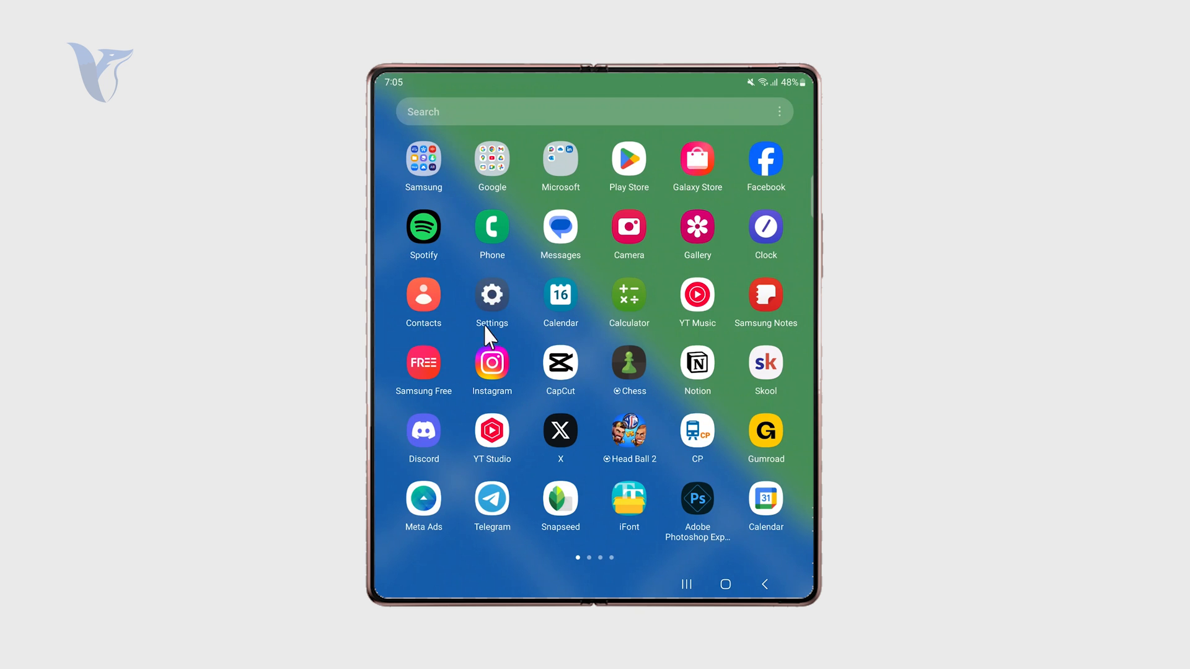
Launch Settings from the app drawer and go to the Notifications section
left_click(493, 300)
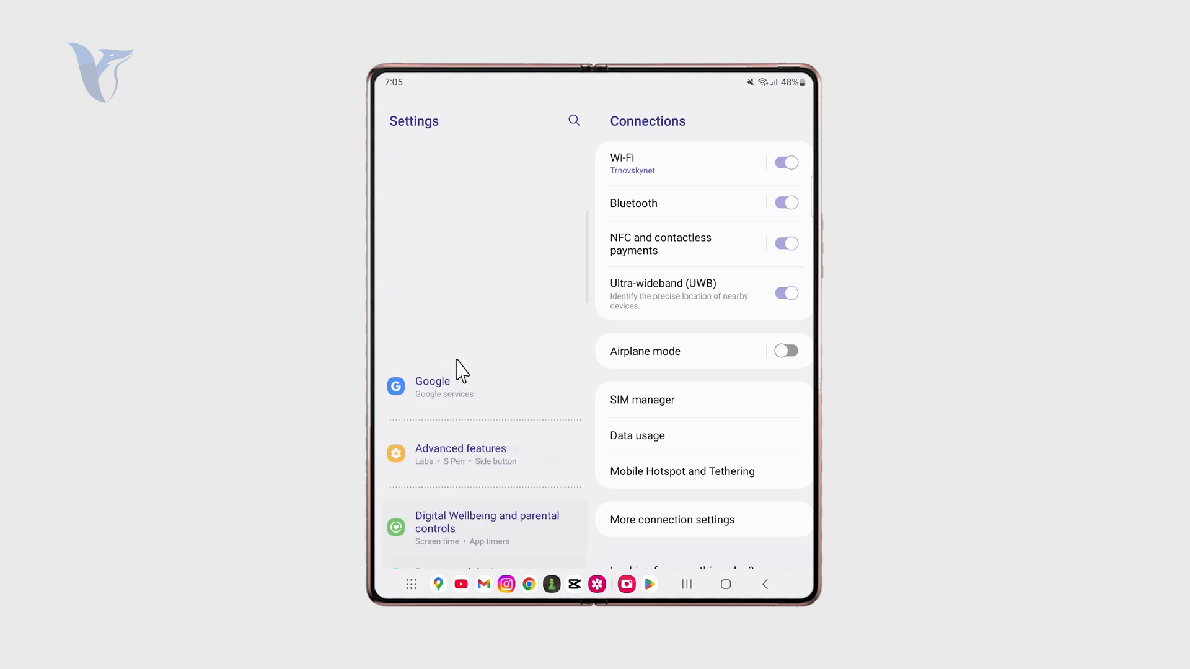
scroll(456, 362, "down", 5)
scroll(459, 367, "up", 2)
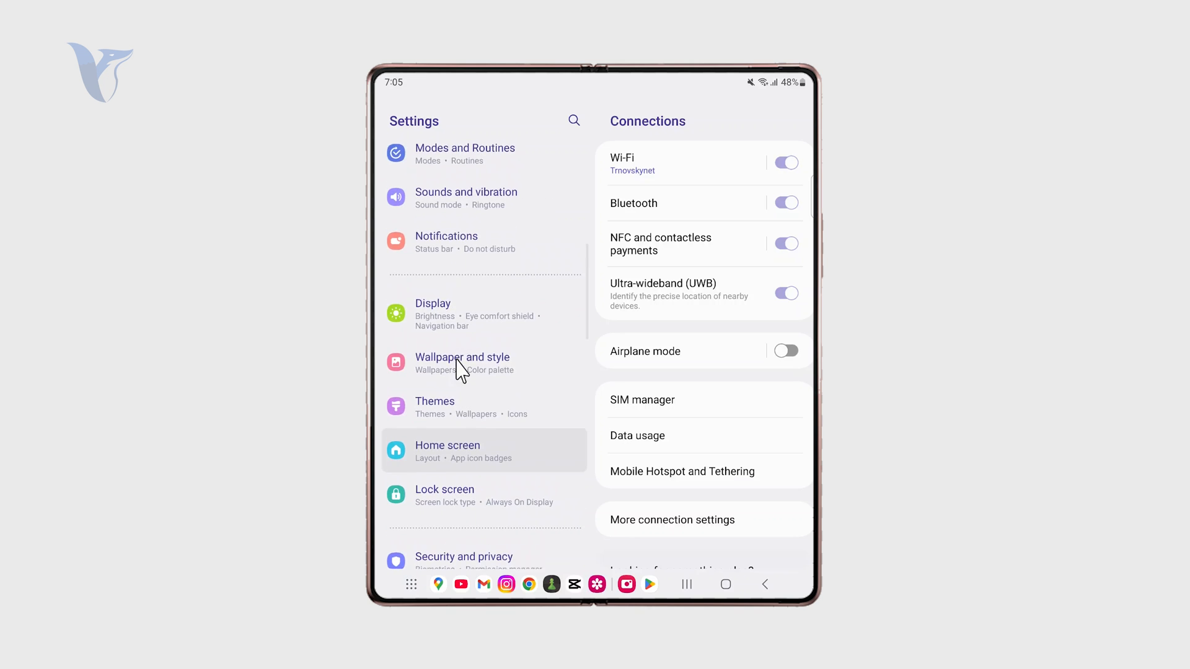
left_click(443, 245)
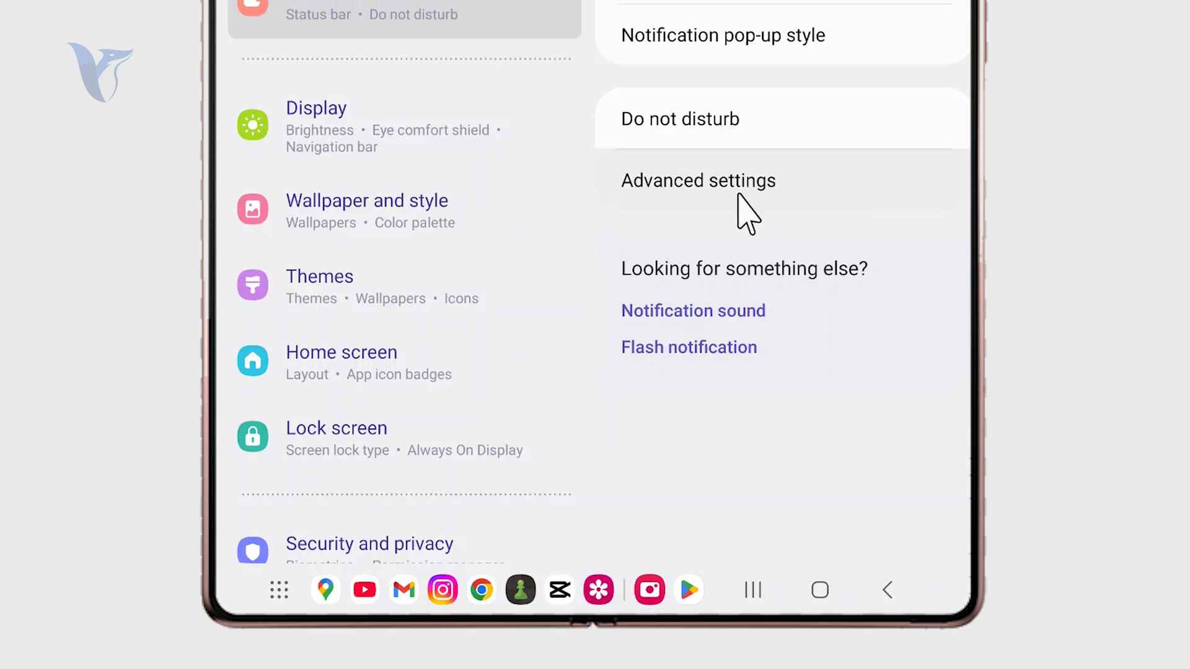
Enter the Notifications Advanced settings listing history, conversations and floating options
left_click(795, 190)
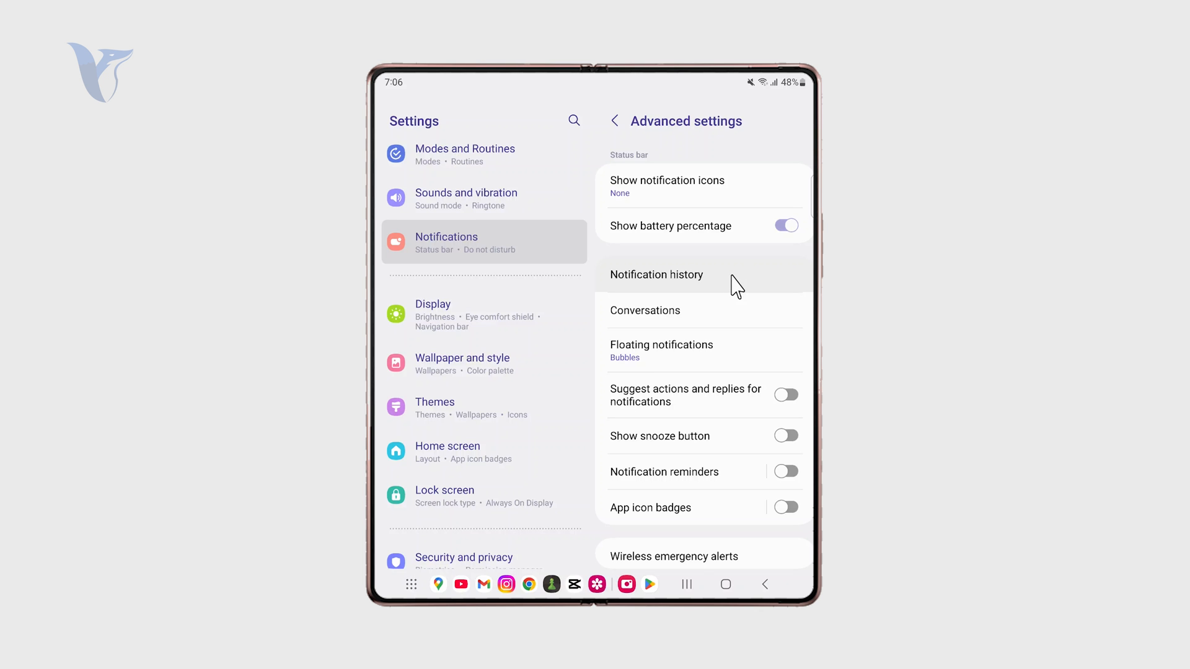
Show Notification history, switched on and listing recently dismissed notifications
left_click(736, 284)
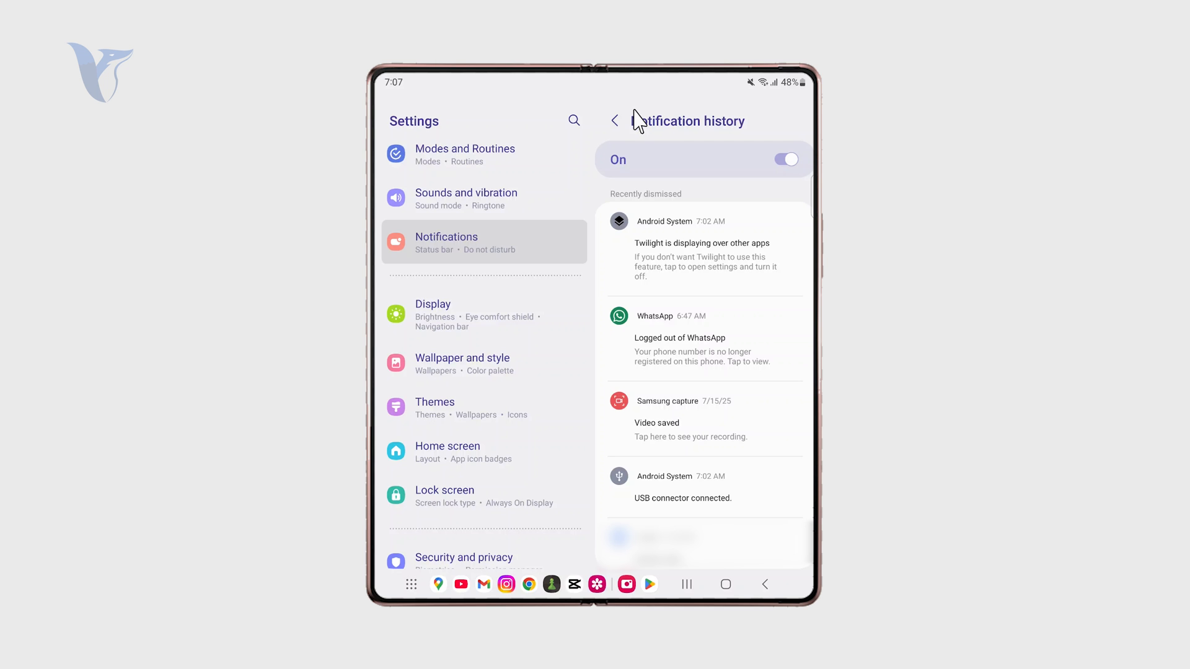
Return to the home screen, leaving notification history enabled
left_click(726, 585)
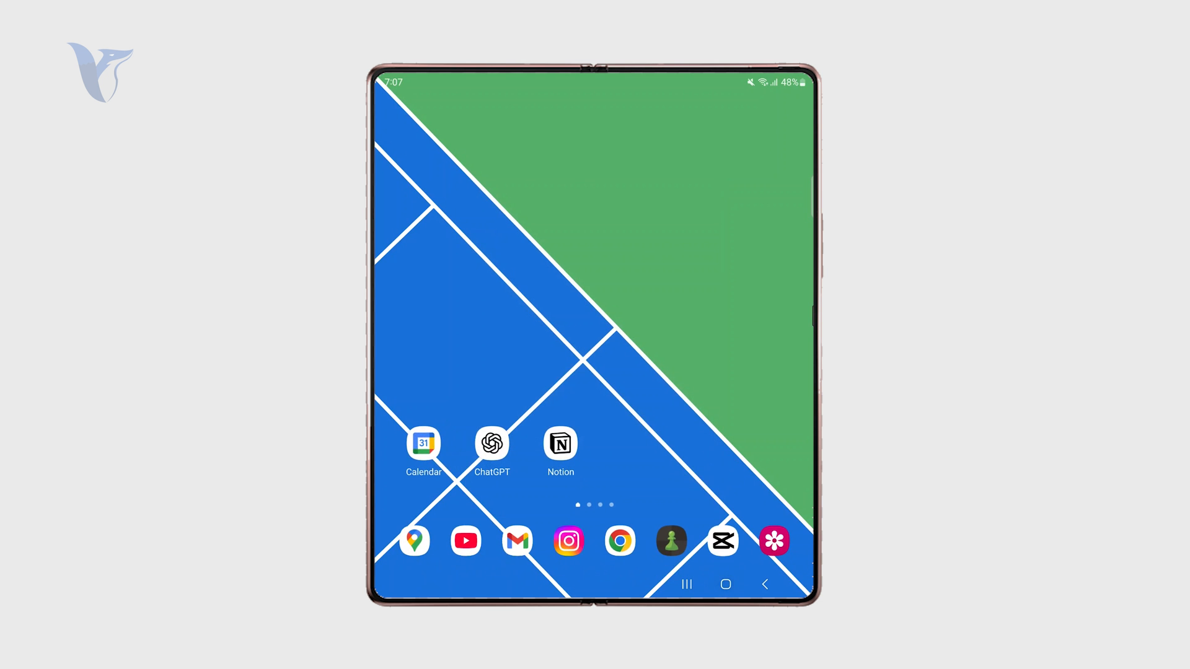